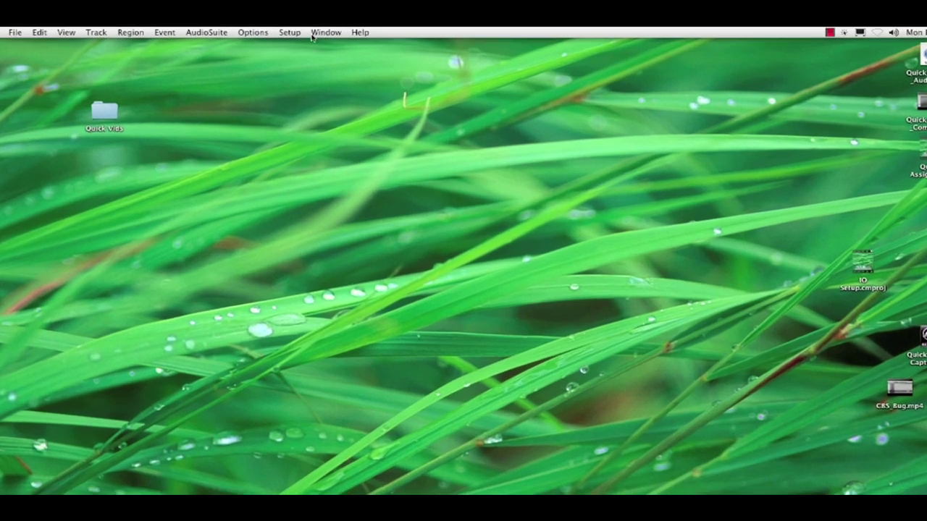
# Step: Open the I/O Setup and generate the default input paths for the HD I/O interface
pyautogui.click(289, 32)
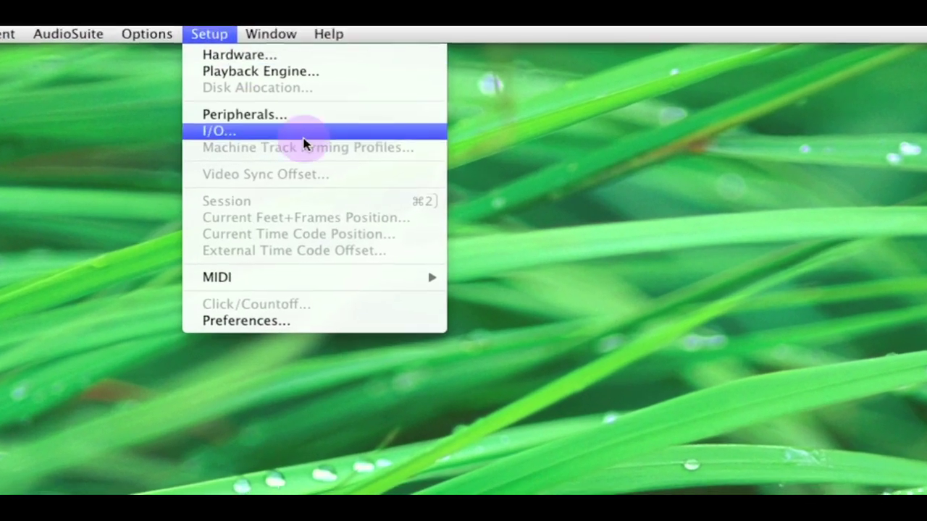
pyautogui.click(305, 144)
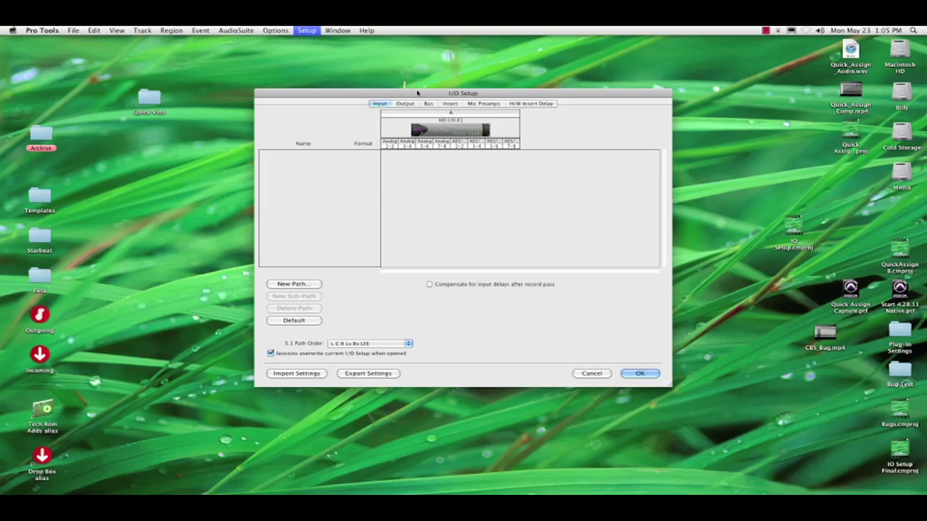
pyautogui.moveTo(415, 91); pyautogui.dragTo(493, 93)
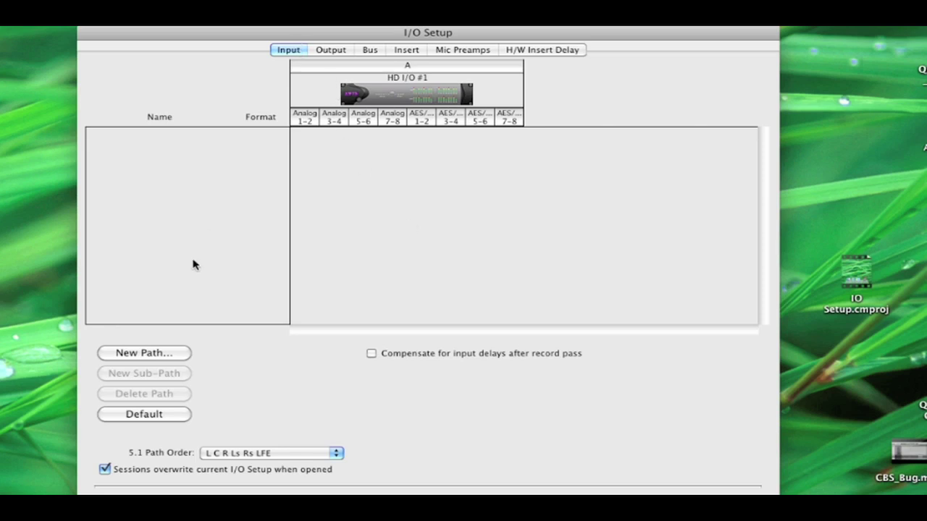
pyautogui.click(179, 414)
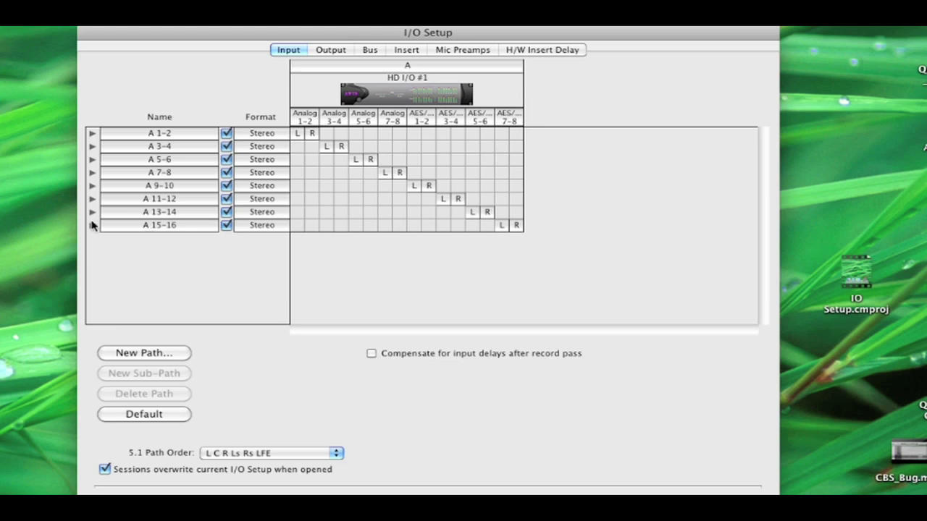
pyautogui.click(91, 225)
pyautogui.click(92, 225)
# Step: Create one stereo output path named MIX with default channel assignments
pyautogui.click(343, 50)
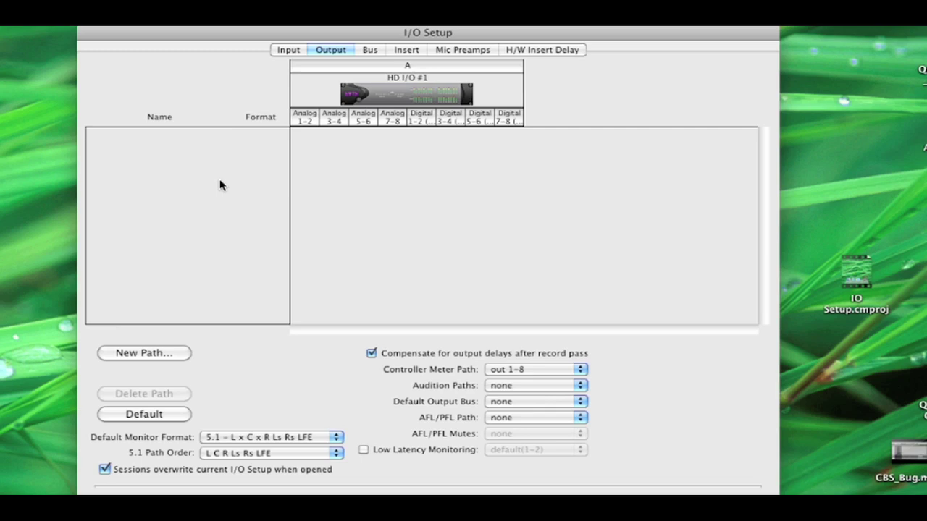
pyautogui.click(144, 352)
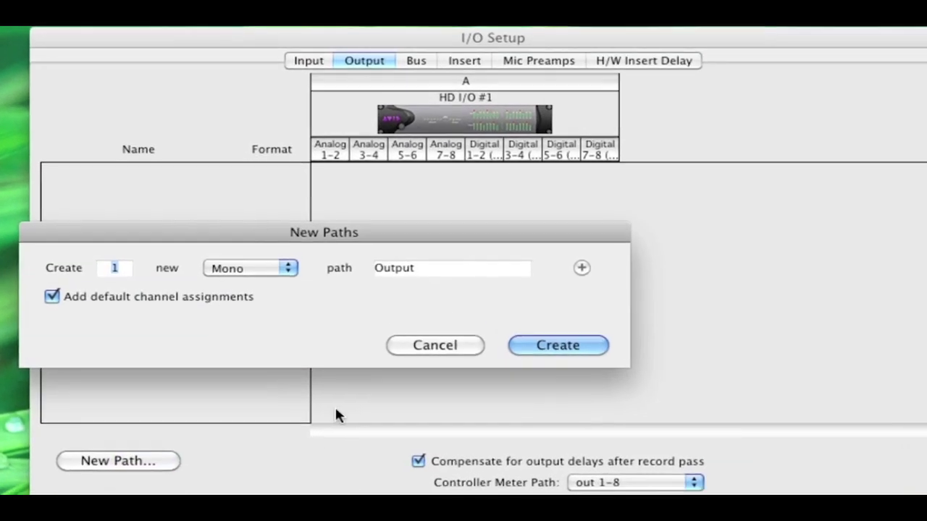
pyautogui.click(265, 290)
pyautogui.click(265, 302)
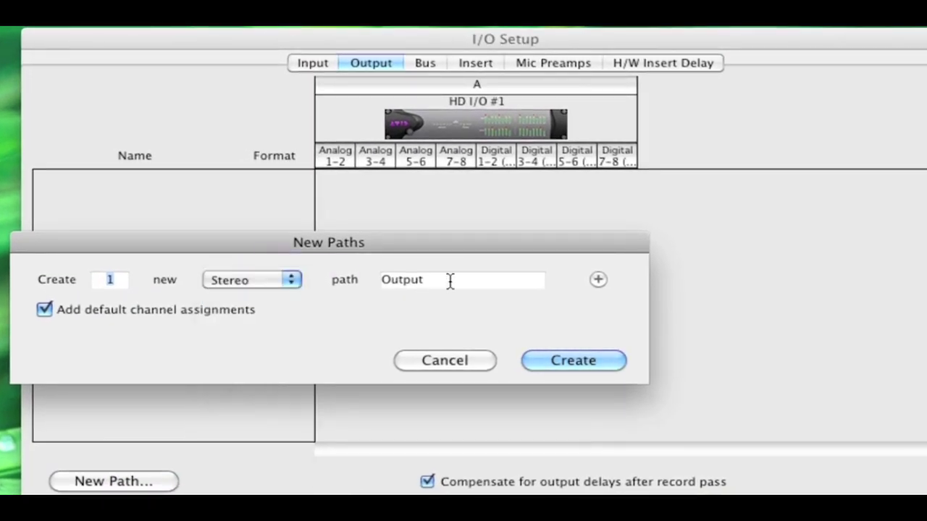
pyautogui.moveTo(449, 281); pyautogui.dragTo(344, 279)
pyautogui.write('MIX')
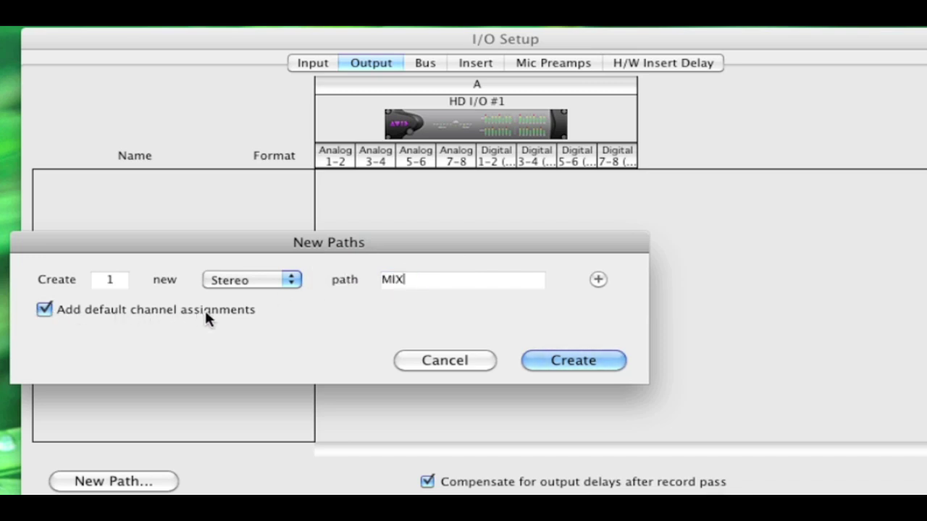
pyautogui.click(607, 365)
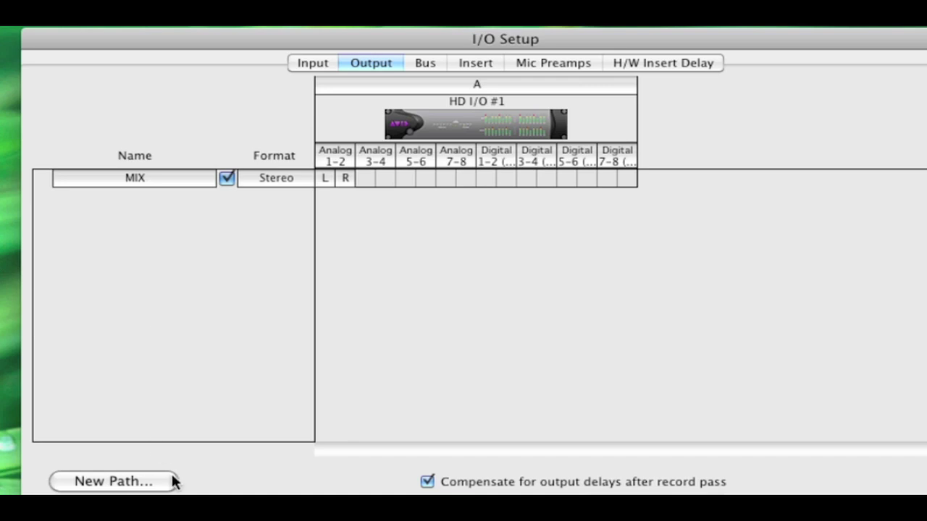
# Step: Create two more stereo output paths named CUE A and CUE B with default channel assignments
pyautogui.click(142, 484)
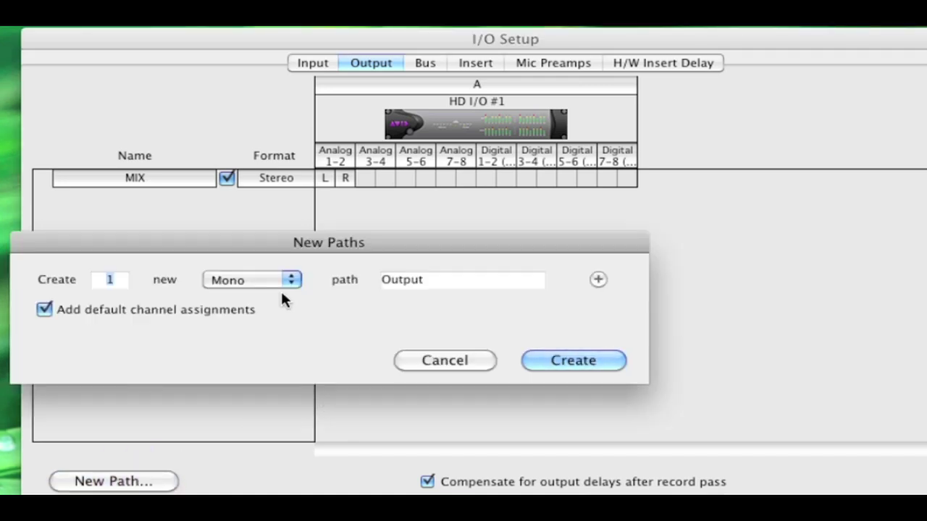
pyautogui.click(281, 283)
pyautogui.click(282, 293)
pyautogui.press('Tab')
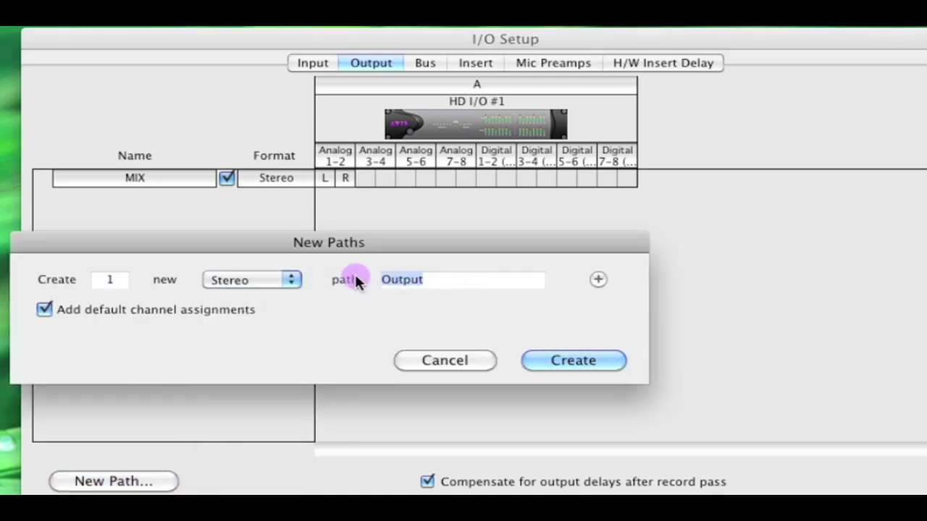
pyautogui.write('CUE A')
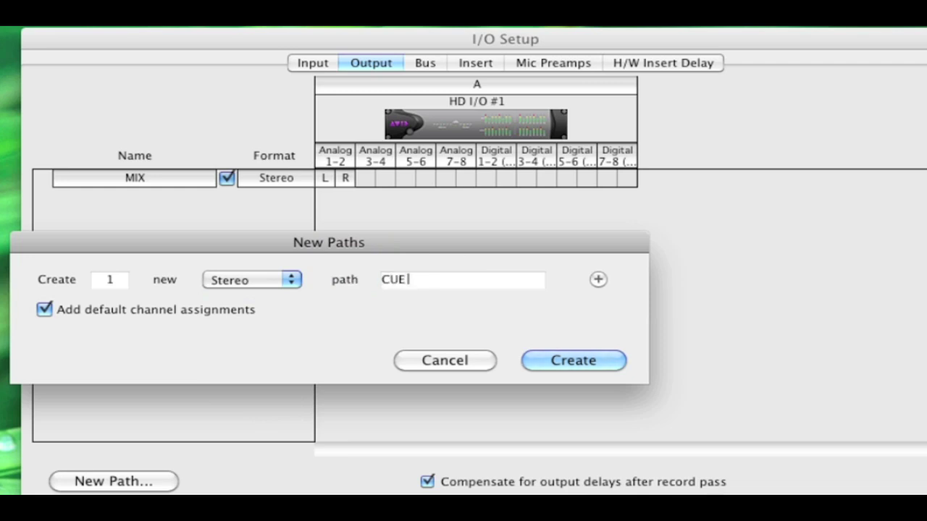
pyautogui.click(598, 280)
pyautogui.click(280, 308)
pyautogui.click(253, 323)
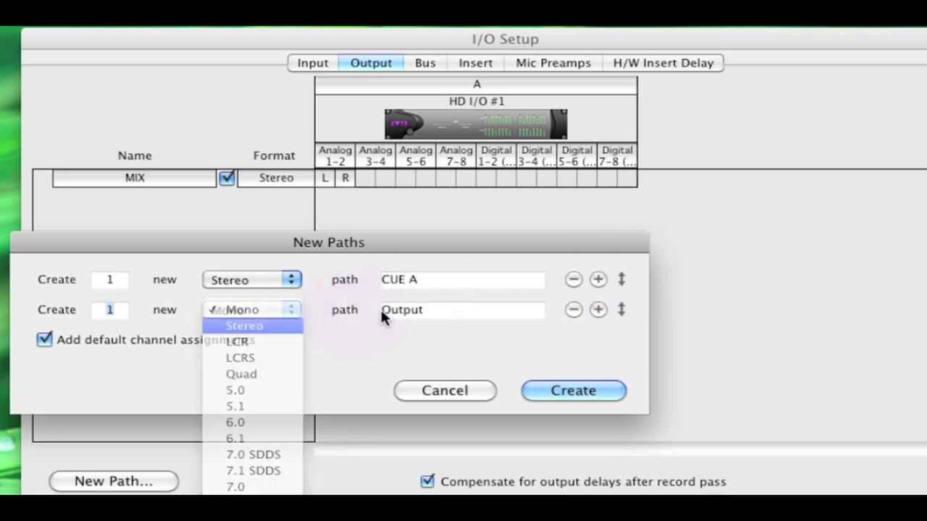
pyautogui.press('Tab')
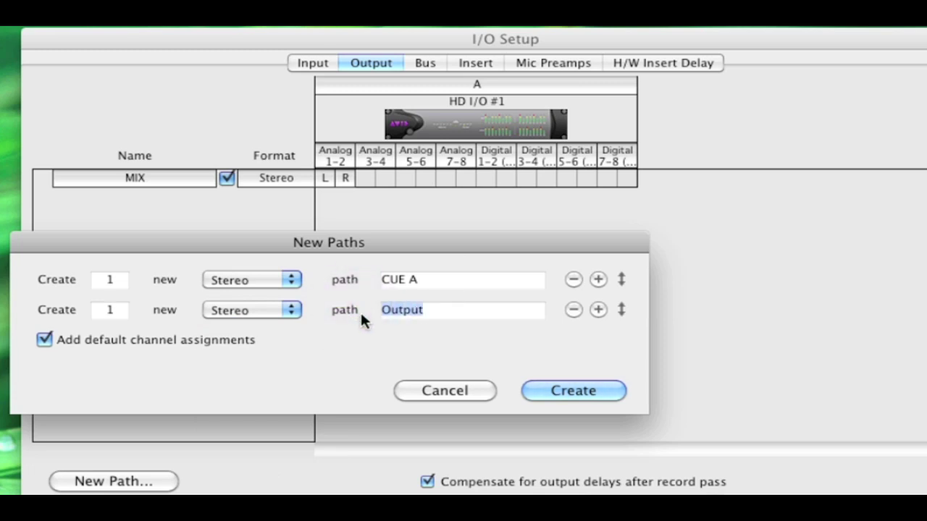
pyautogui.write('CUE B')
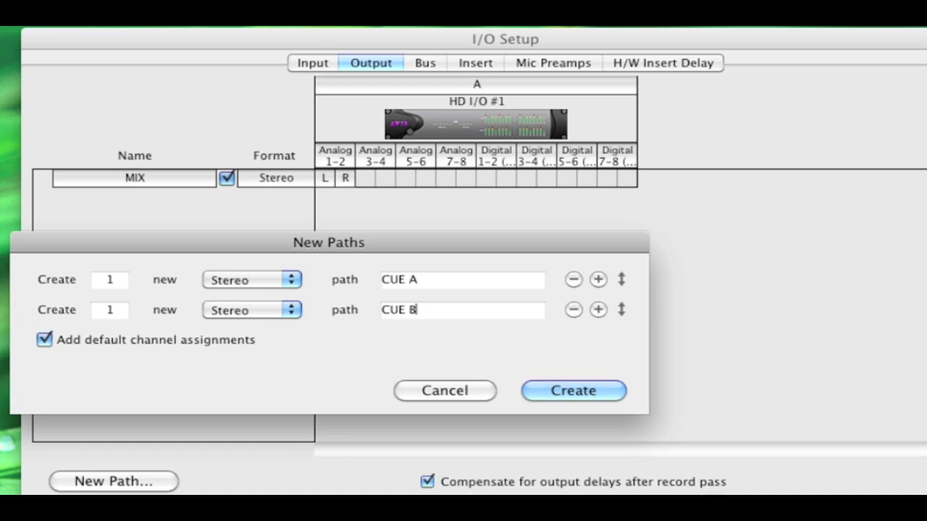
pyautogui.click(579, 388)
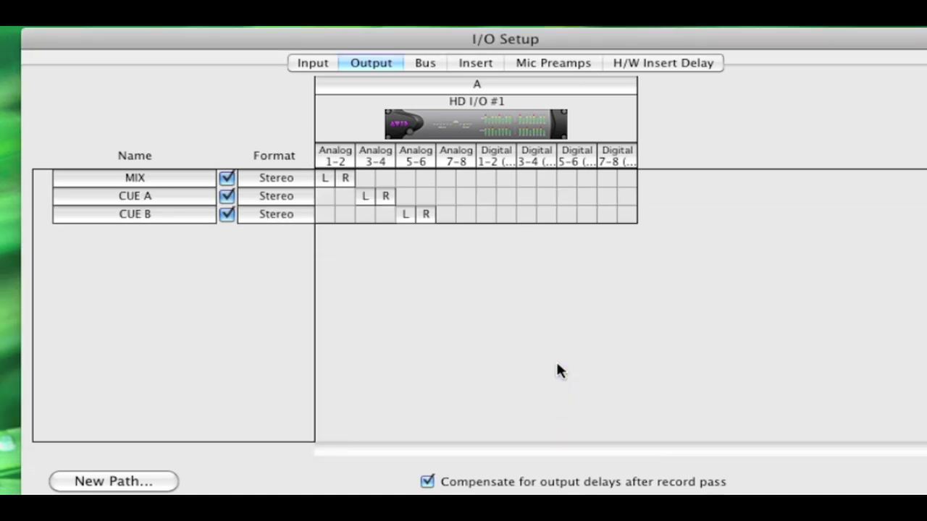
# Step: Examine the MIX, CUE A and CUE B output paths and their corresponding buses, including the sub-paths of the MIX bus
pyautogui.click(180, 178)
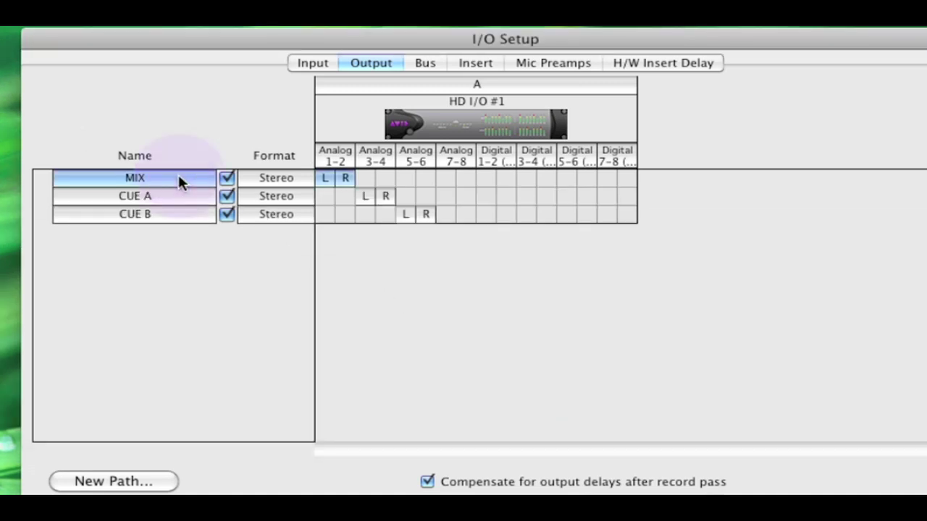
pyautogui.click(184, 198)
pyautogui.click(183, 215)
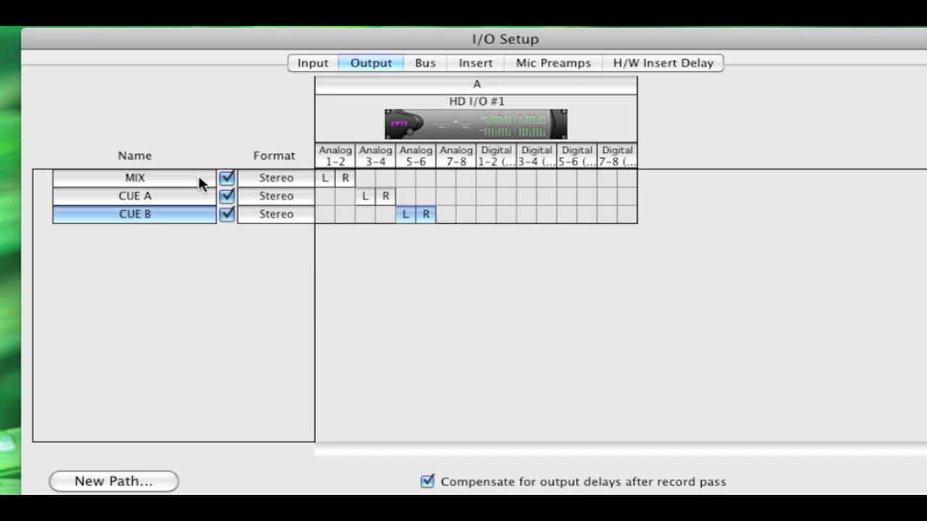
pyautogui.click(438, 61)
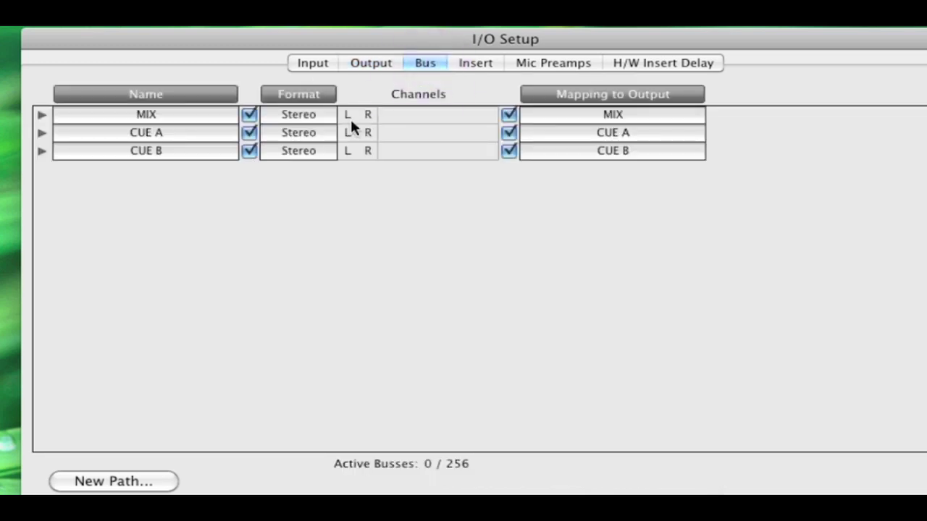
pyautogui.click(192, 119)
pyautogui.click(193, 132)
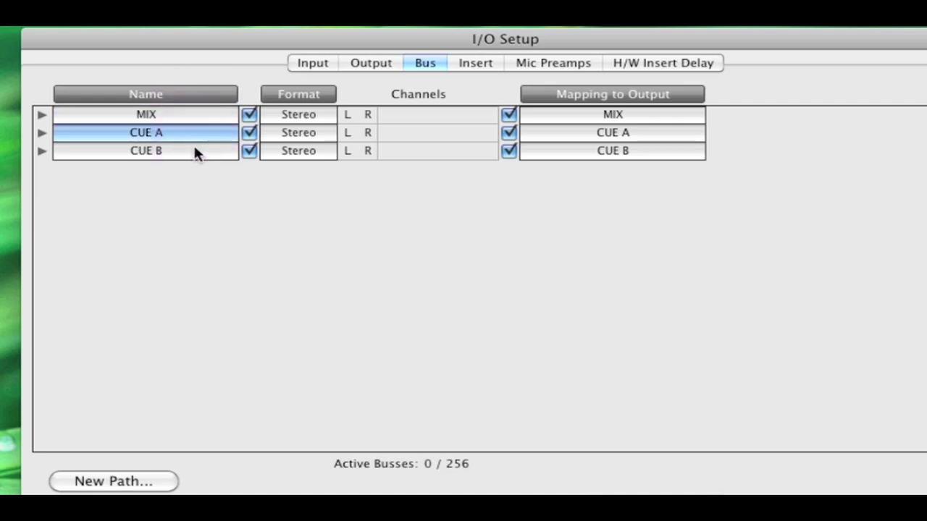
pyautogui.click(192, 151)
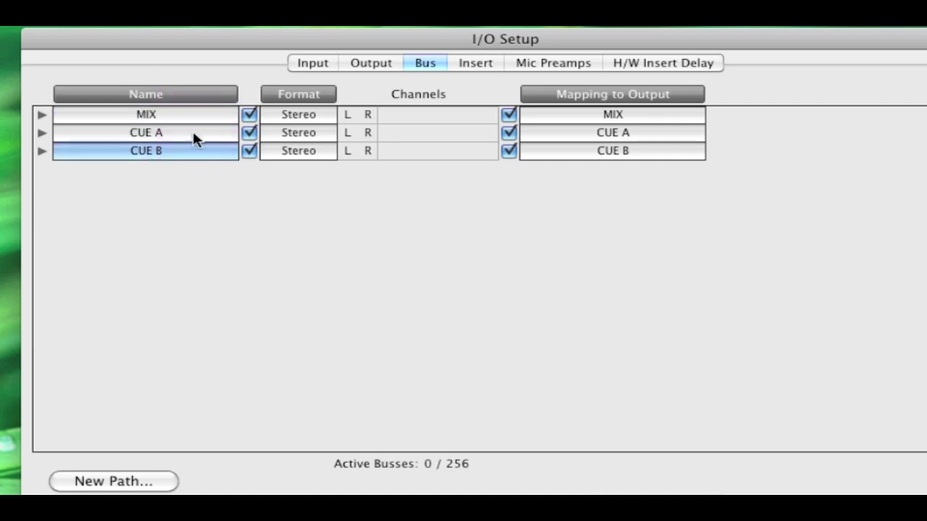
pyautogui.click(190, 120)
pyautogui.click(190, 130)
pyautogui.click(192, 152)
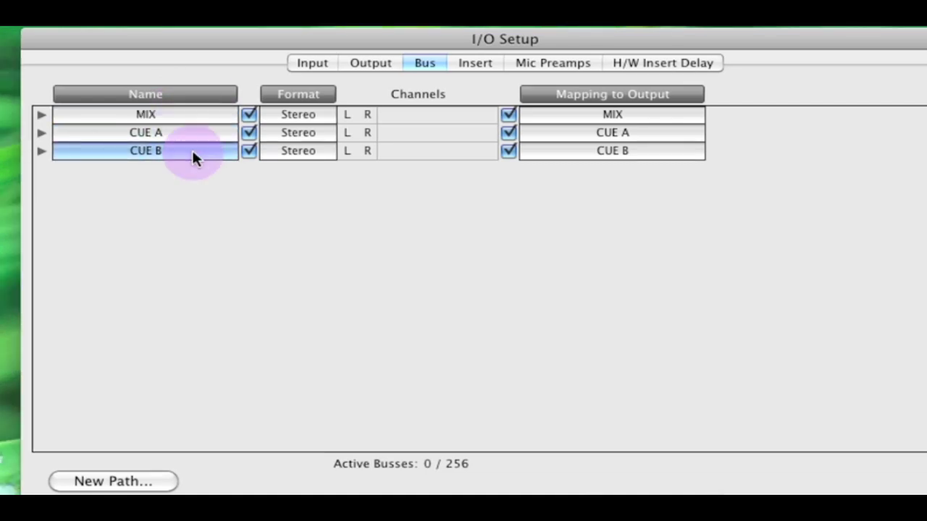
pyautogui.click(42, 116)
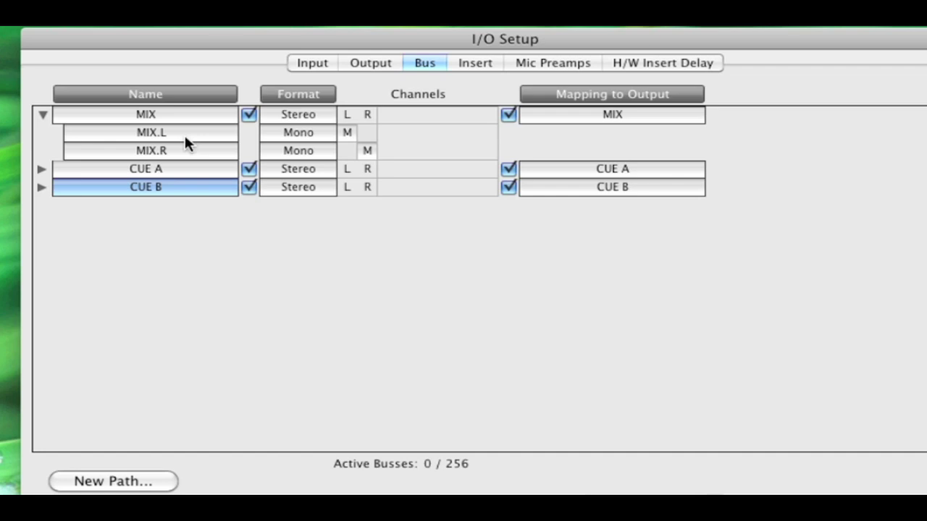
# Step: Check the output mapping choices of the MIX, CUE A and CUE B buses, keeping each bus's current mapping
pyautogui.click(197, 114)
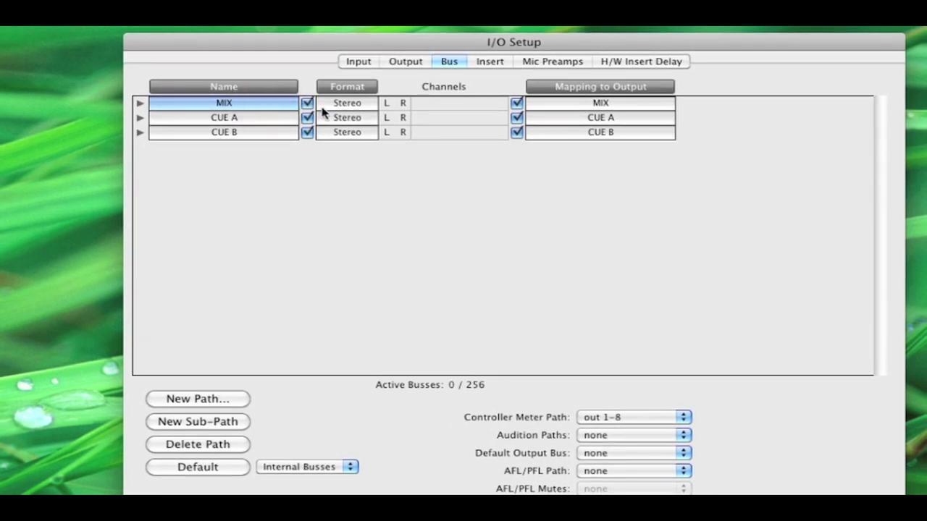
pyautogui.click(647, 106)
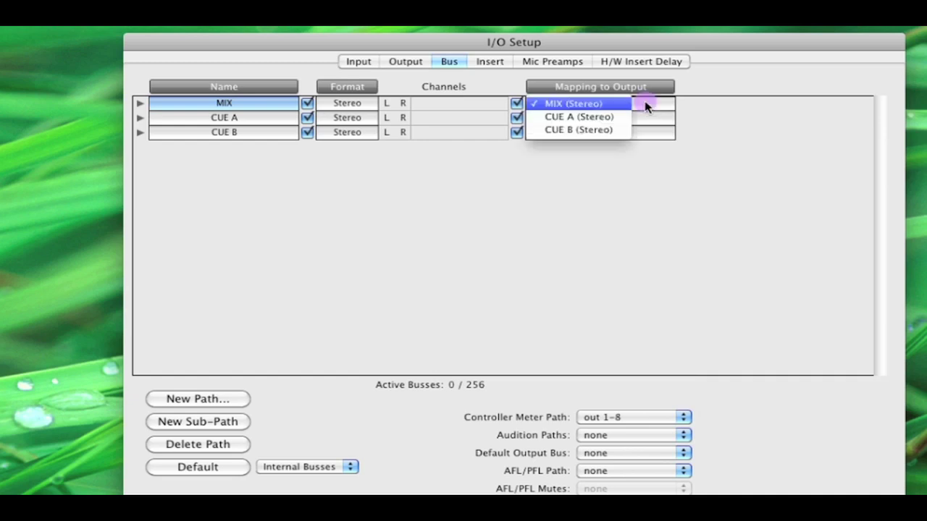
pyautogui.click(688, 103)
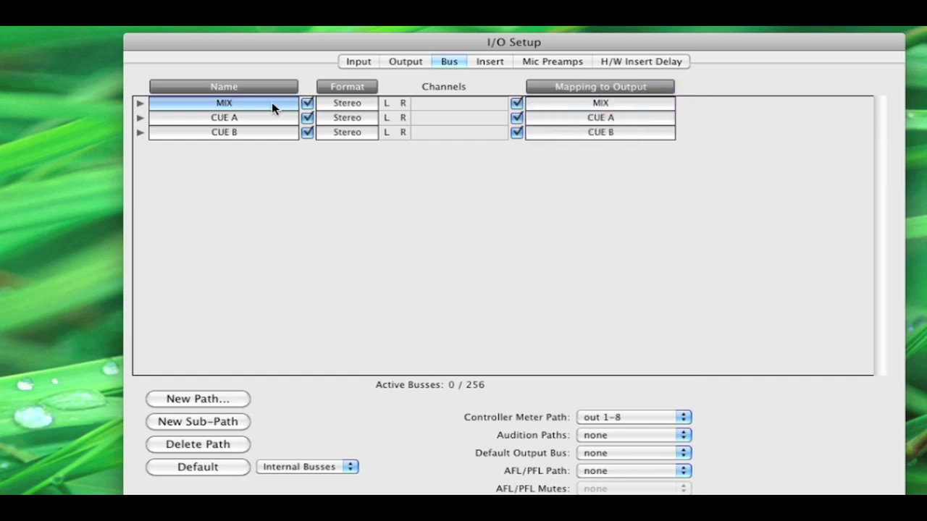
pyautogui.click(265, 118)
pyautogui.click(634, 117)
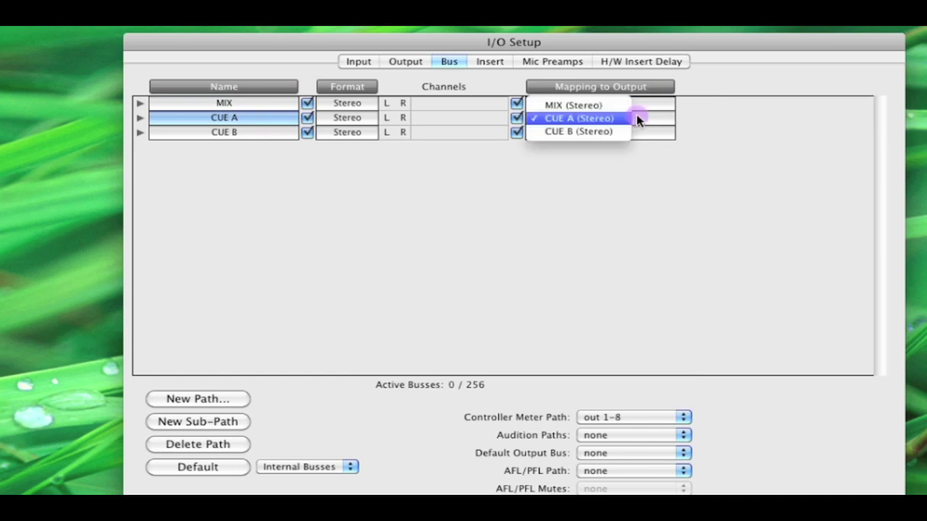
pyautogui.click(341, 104)
pyautogui.click(269, 132)
pyautogui.click(630, 132)
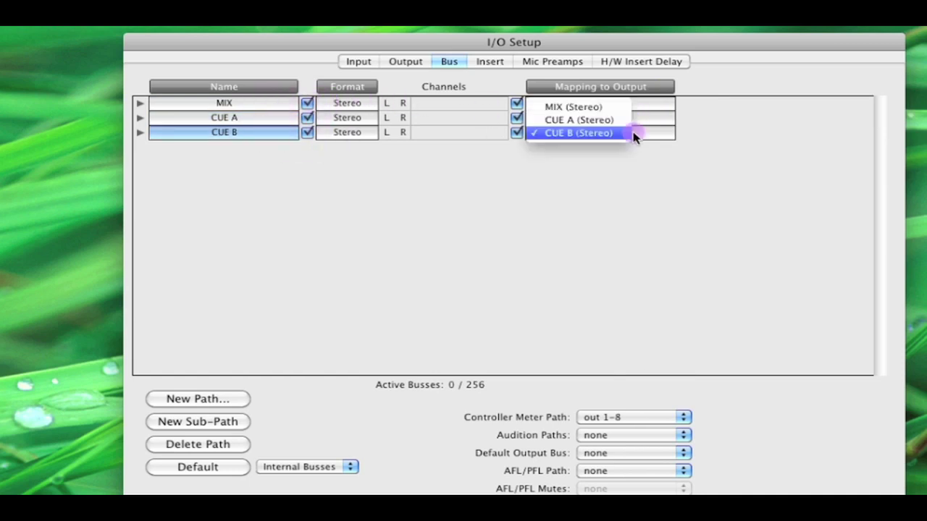
pyautogui.click(712, 140)
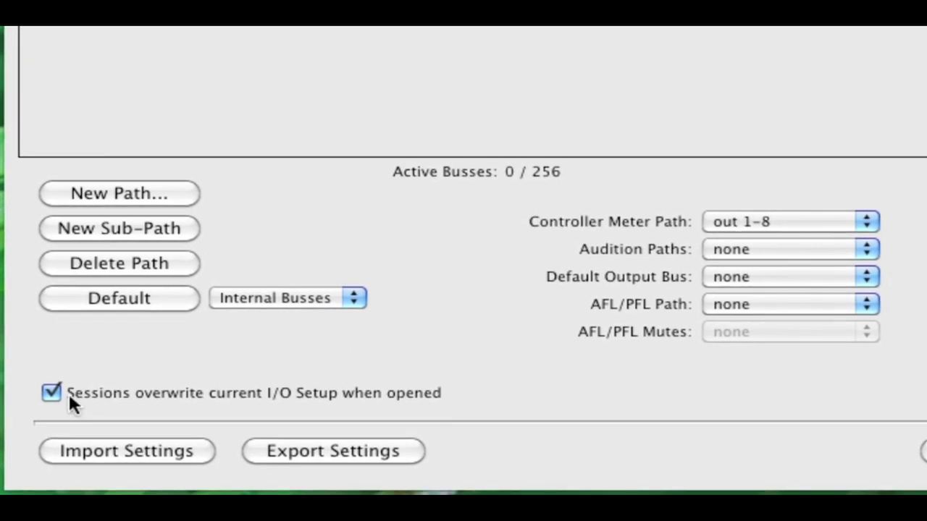
# Step: Turn off the option for sessions to overwrite the current I/O Setup when opened, and accept the setup
pyautogui.click(99, 392)
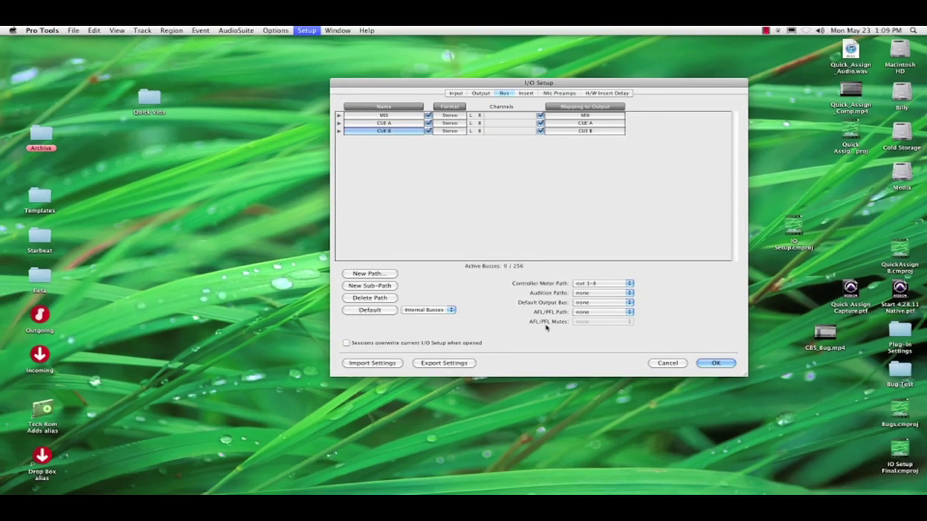
pyautogui.click(719, 363)
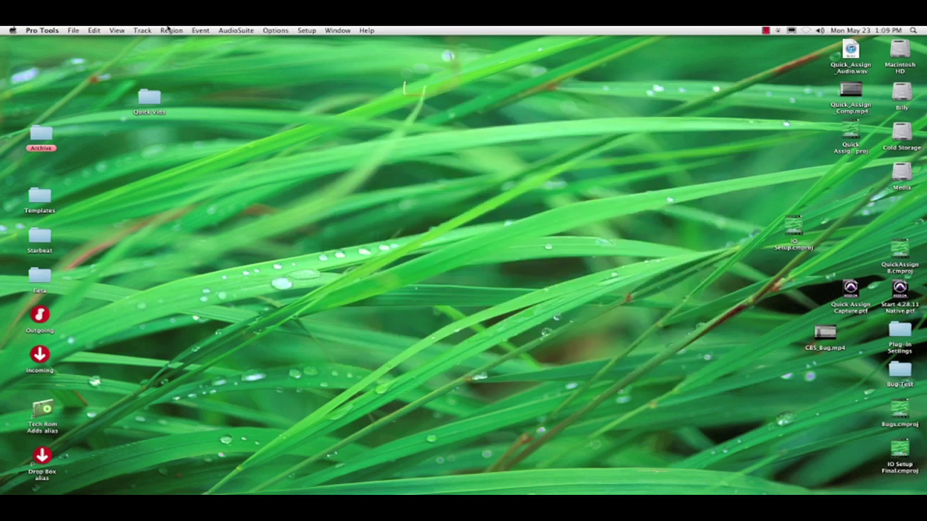
# Step: Open the recent session RF Groove.ptf and show its Mix window
pyautogui.click(73, 30)
pyautogui.moveTo(105, 58)
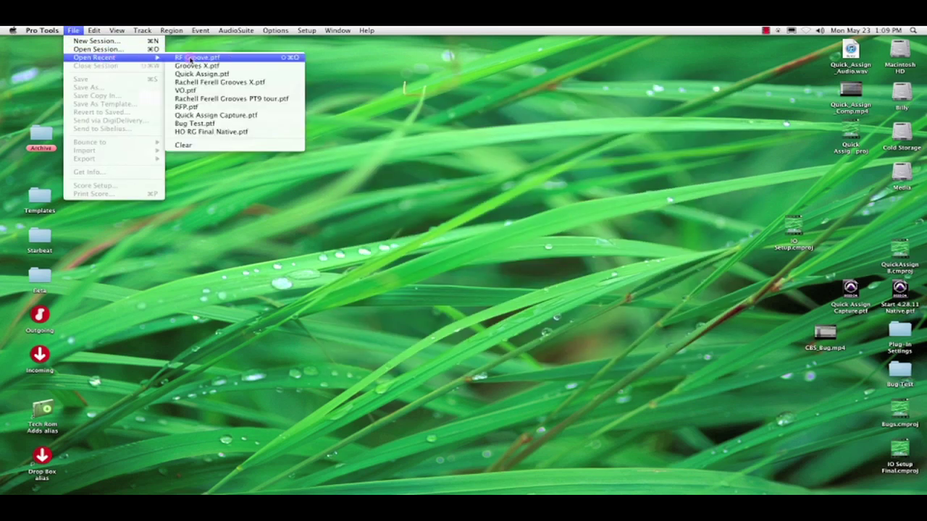
pyautogui.click(194, 58)
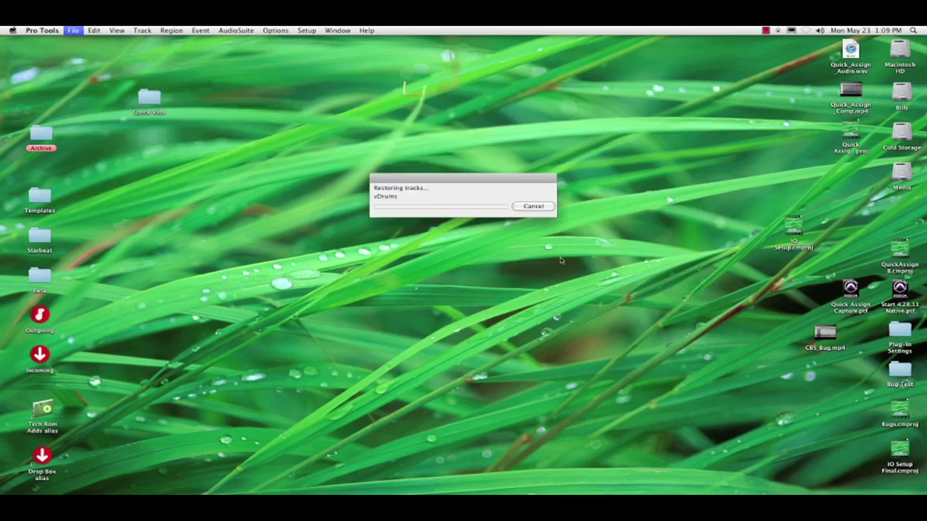
pyautogui.press('super+equal')
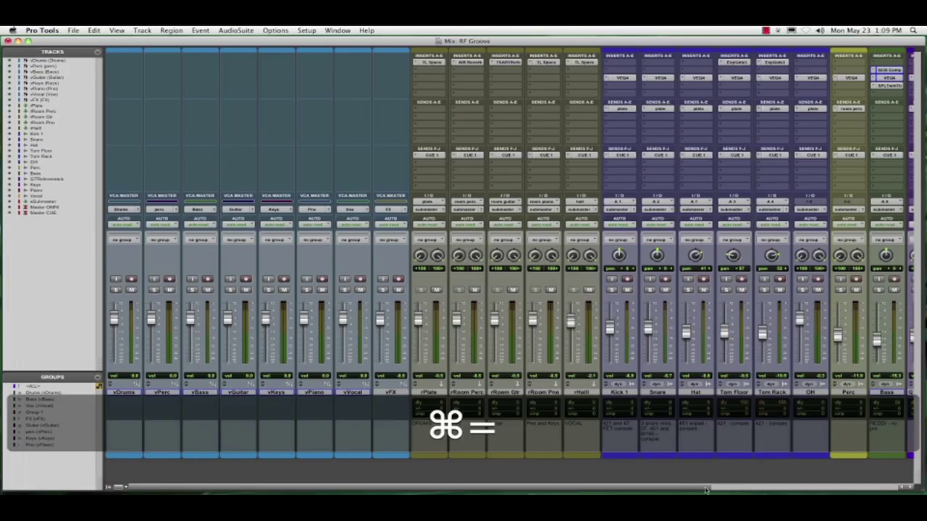
pyautogui.moveTo(706, 490); pyautogui.dragTo(894, 490)
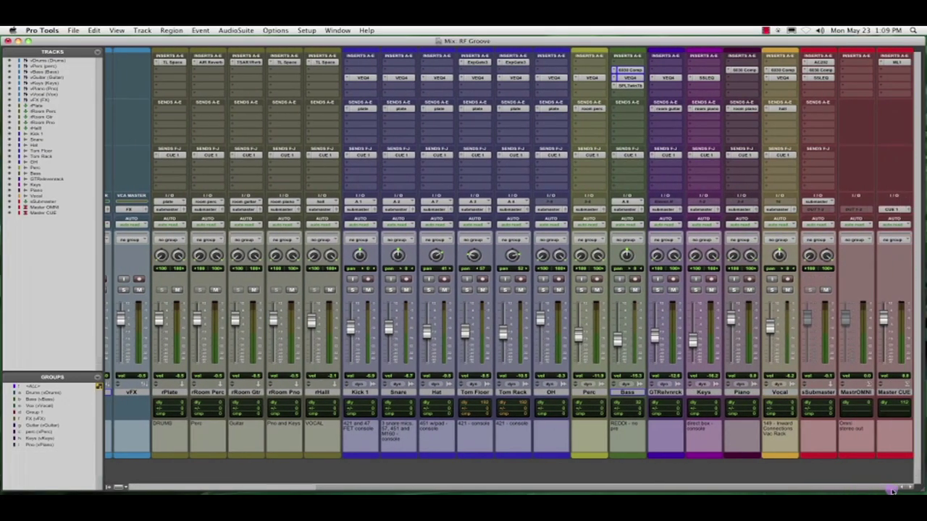
# Step: Select the sSubmaster track in the Mix window and check its output path assignment
pyautogui.click(818, 392)
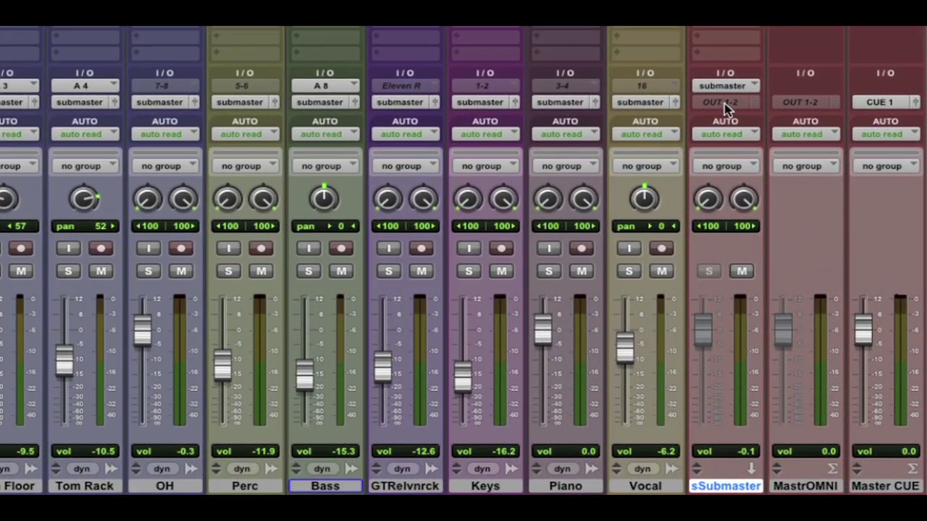
pyautogui.click(724, 103)
pyautogui.moveTo(731, 107)
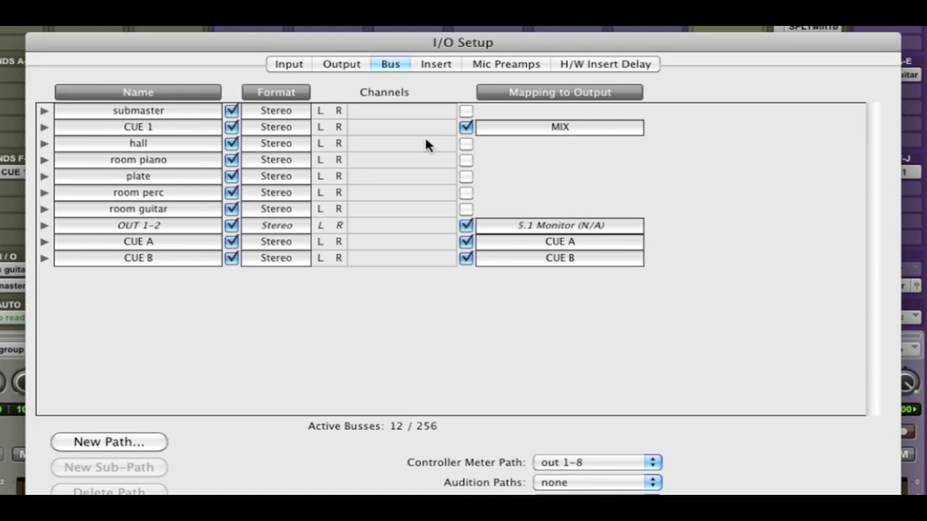
# Step: Try sorting the I/O Setup's bus list by name and format, leaving it sorted by output mapping
pyautogui.click(621, 92)
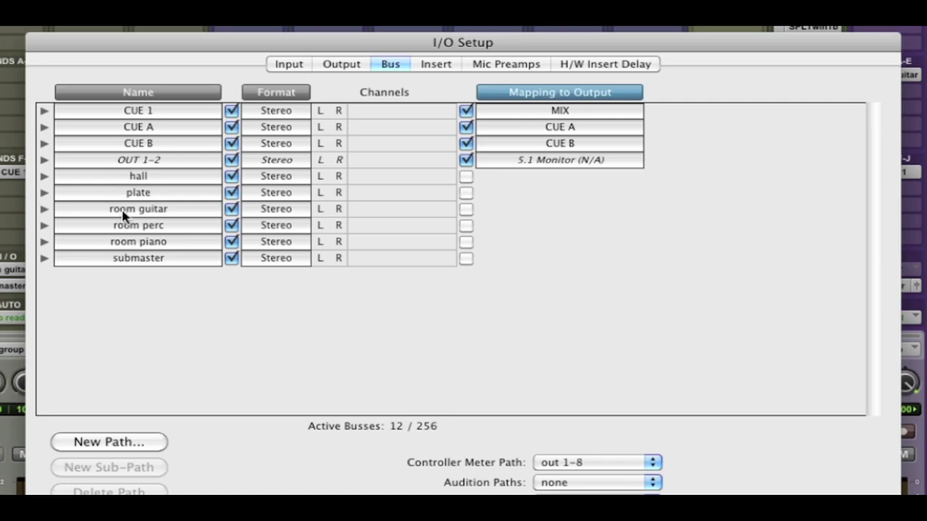
pyautogui.click(145, 94)
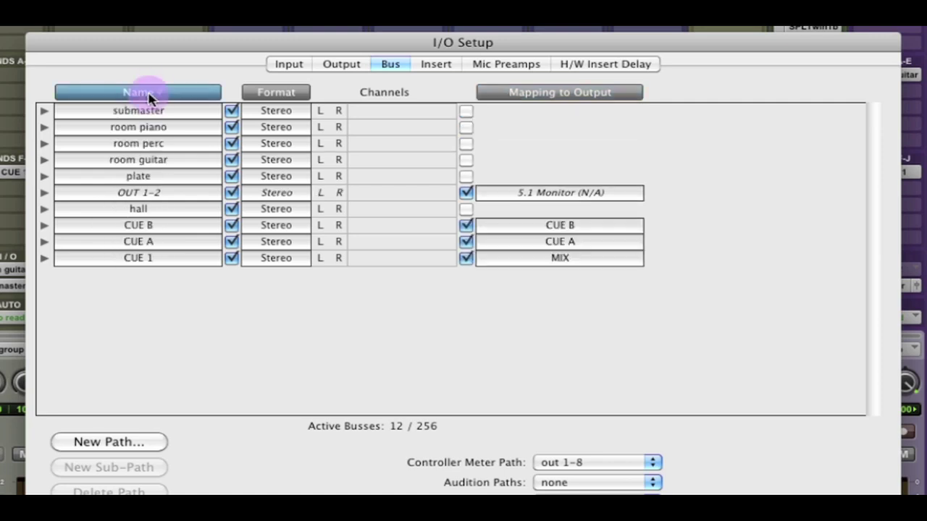
pyautogui.click(286, 95)
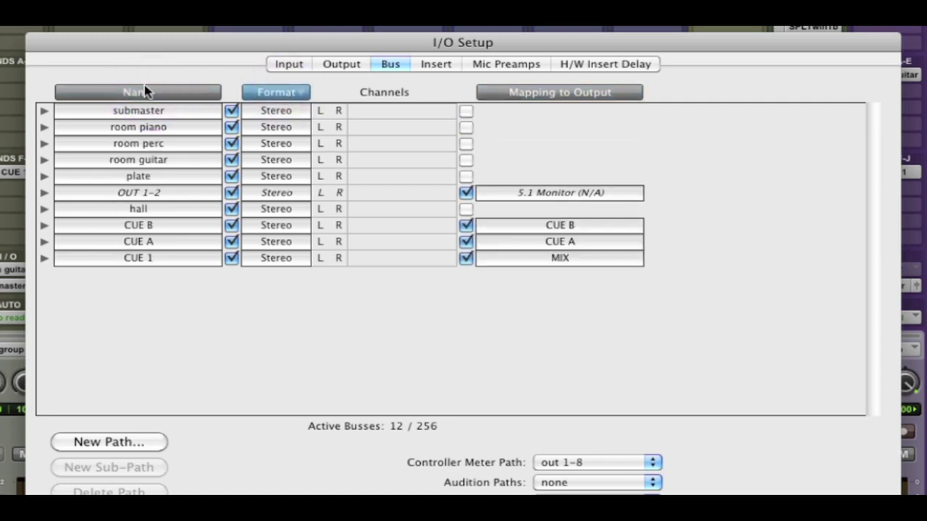
pyautogui.click(145, 90)
pyautogui.click(277, 96)
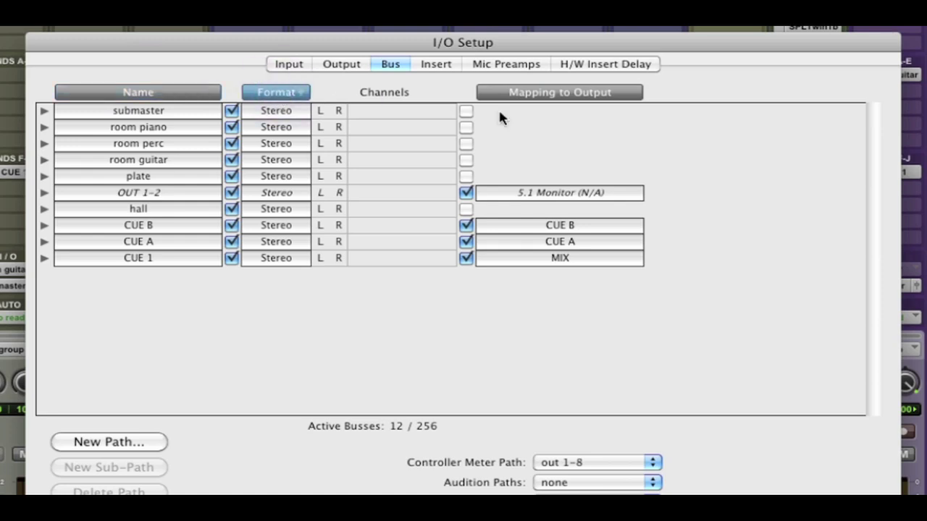
pyautogui.click(569, 94)
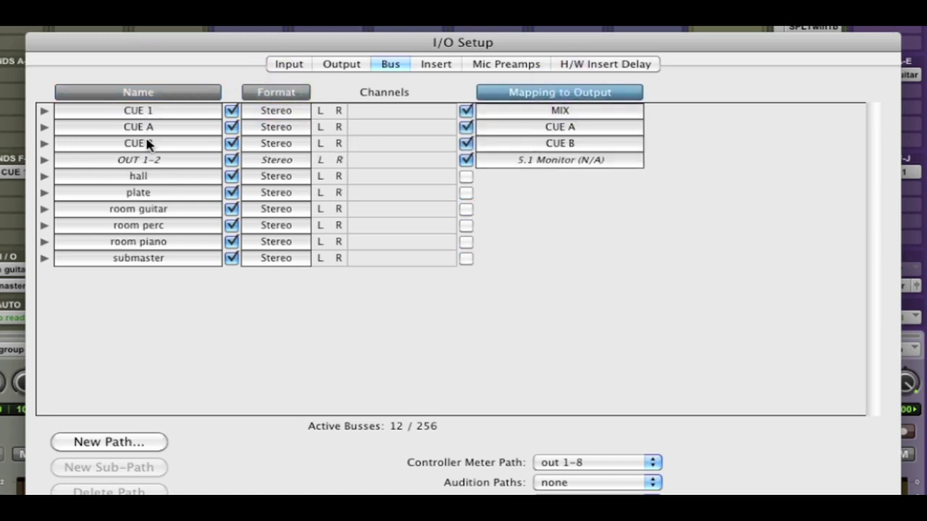
# Step: Check the output mapping choices of the OUT 1-2 bus without changing its mapping
pyautogui.click(163, 160)
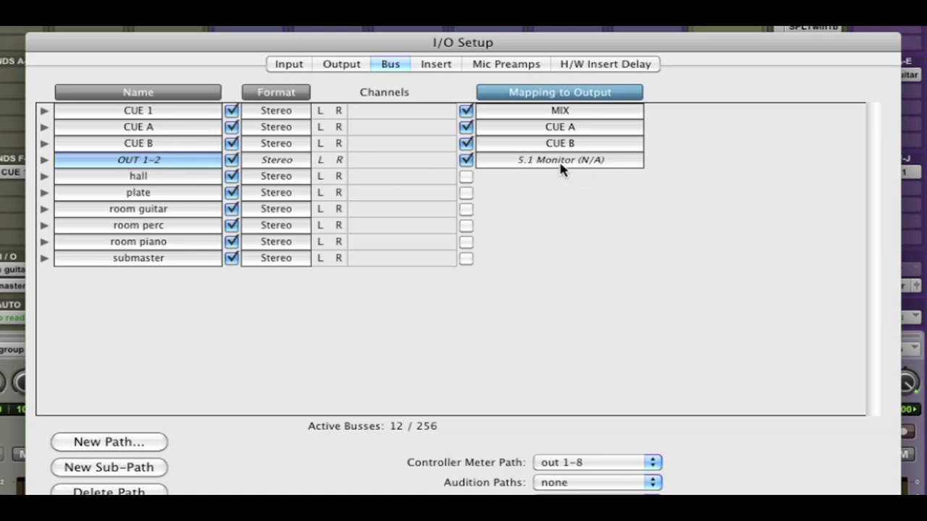
pyautogui.click(615, 162)
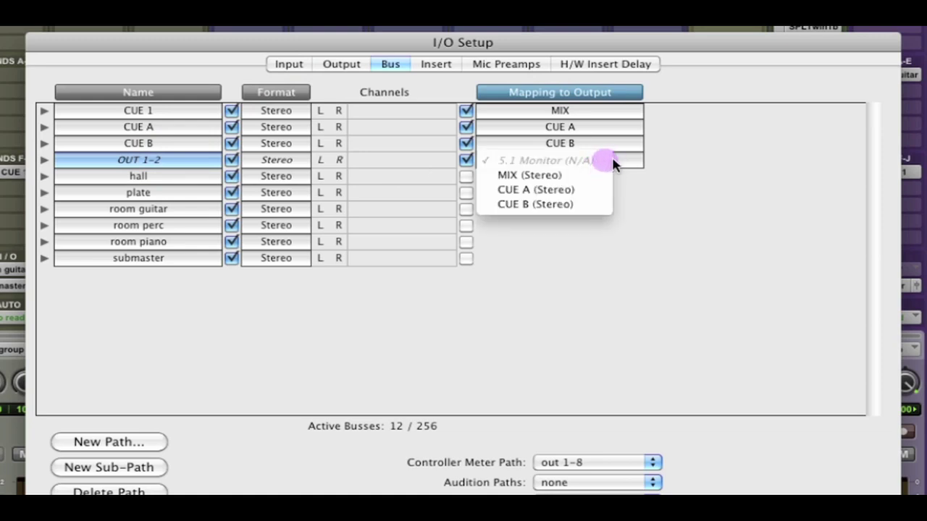
pyautogui.click(700, 162)
# Step: Compare the output paths of the last saved setup with those of the current setup
pyautogui.click(340, 64)
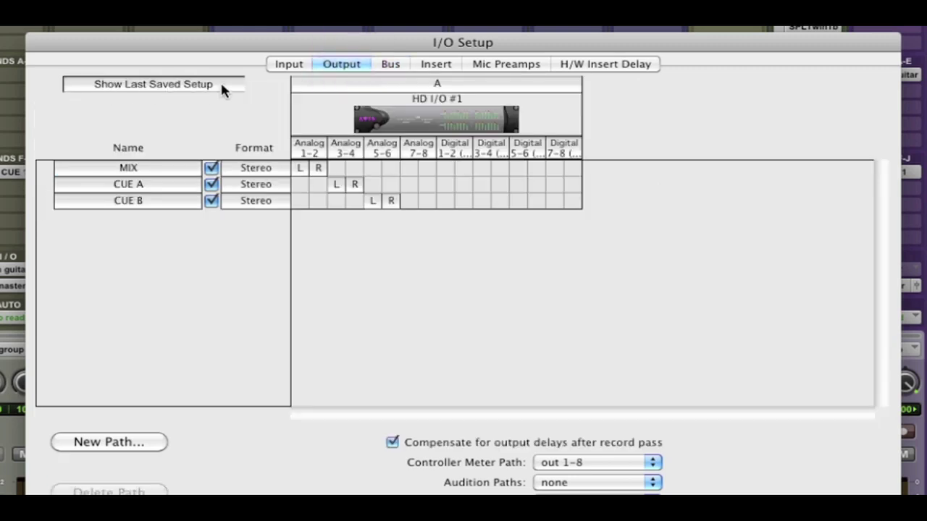
pyautogui.click(222, 87)
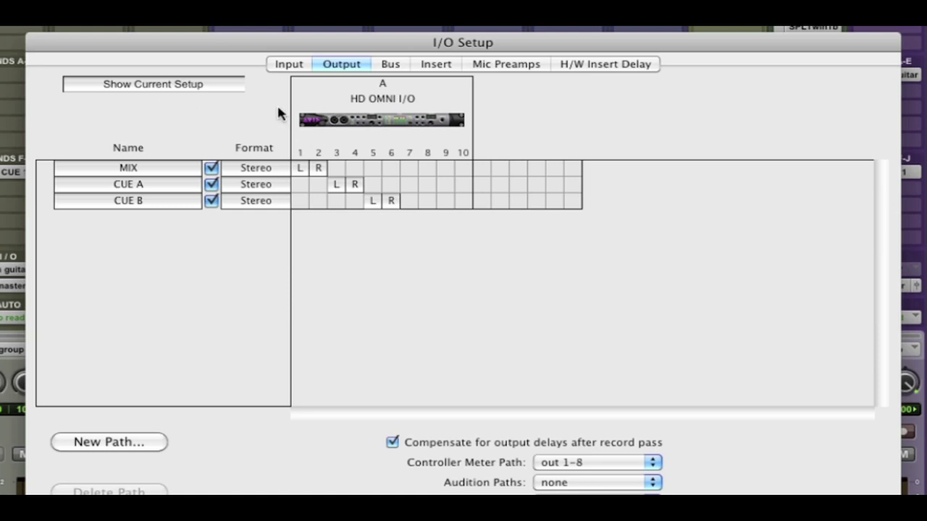
pyautogui.click(214, 84)
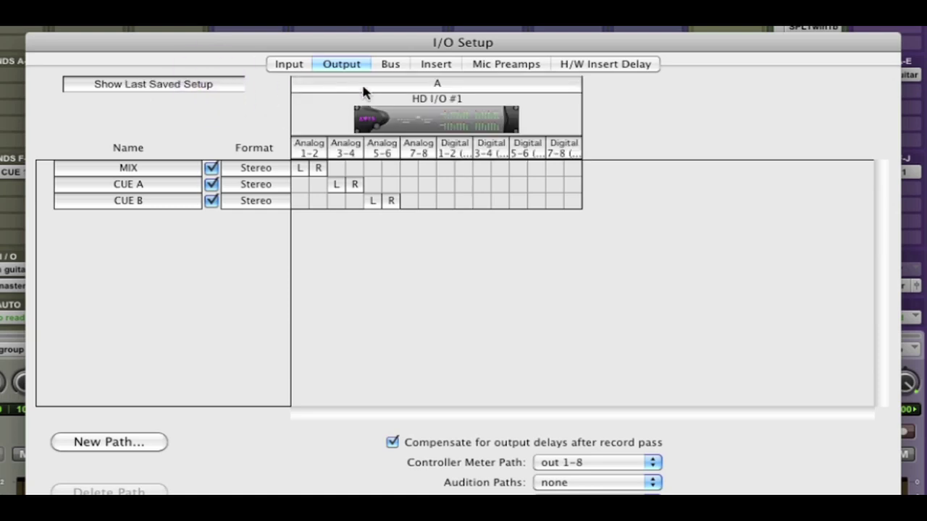
# Step: Map the OUT 1-2 bus to the MIX stereo output path
pyautogui.click(403, 64)
pyautogui.click(607, 160)
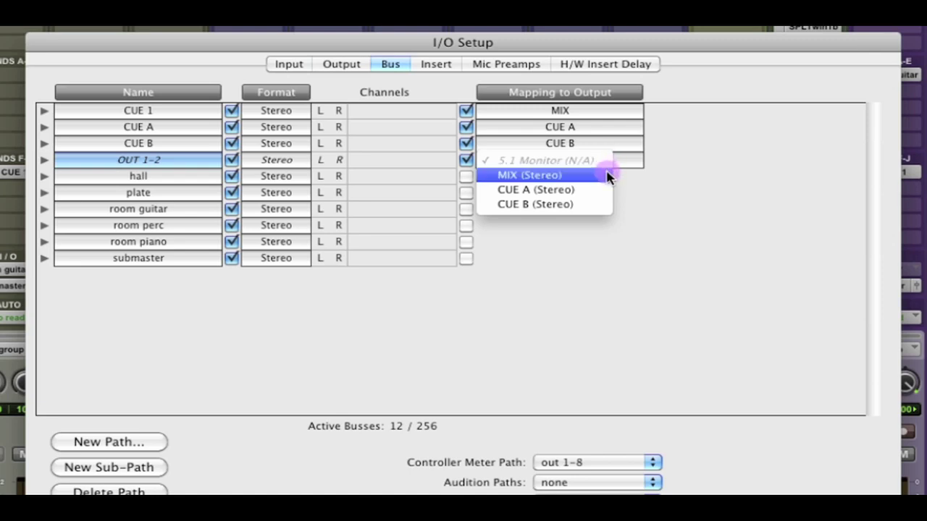
pyautogui.click(590, 178)
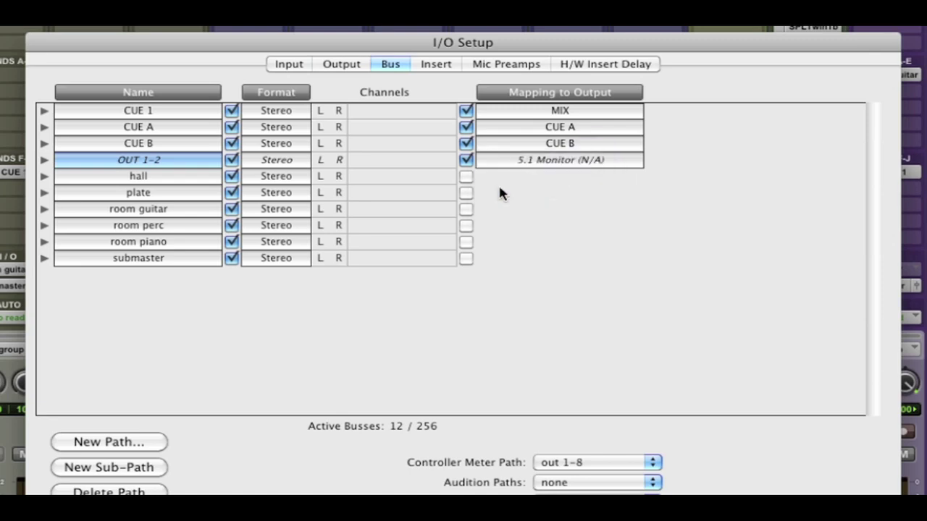
# Step: Map the CUE 1 bus to the CUE A stereo output path and accept the I/O Setup
pyautogui.click(181, 112)
pyautogui.click(602, 119)
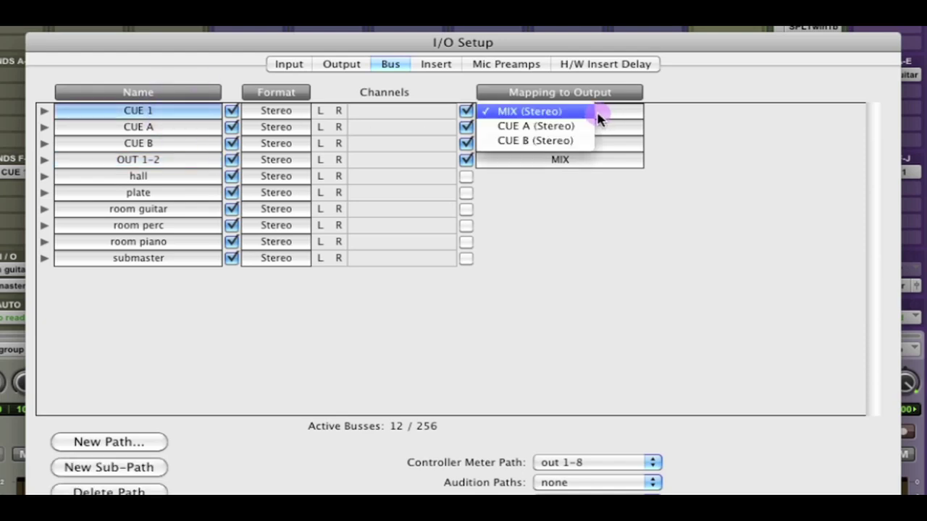
pyautogui.click(592, 129)
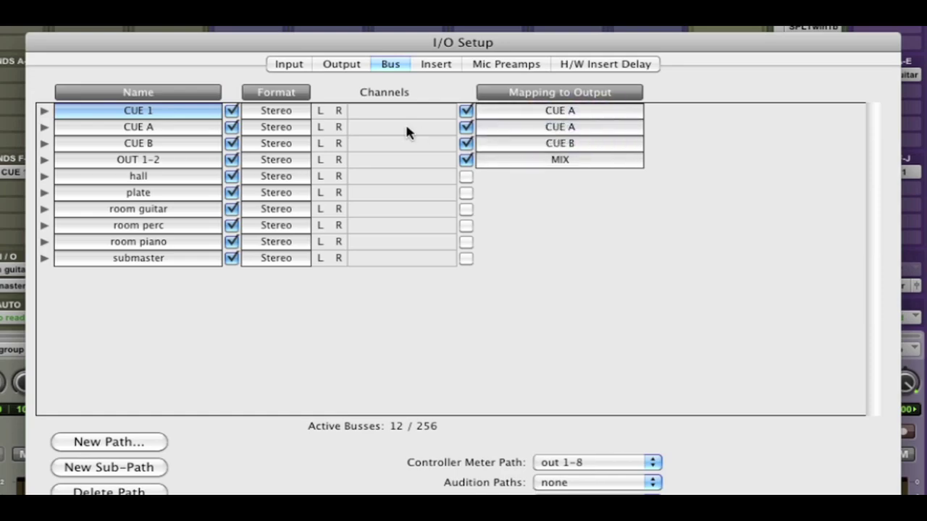
pyautogui.click(169, 127)
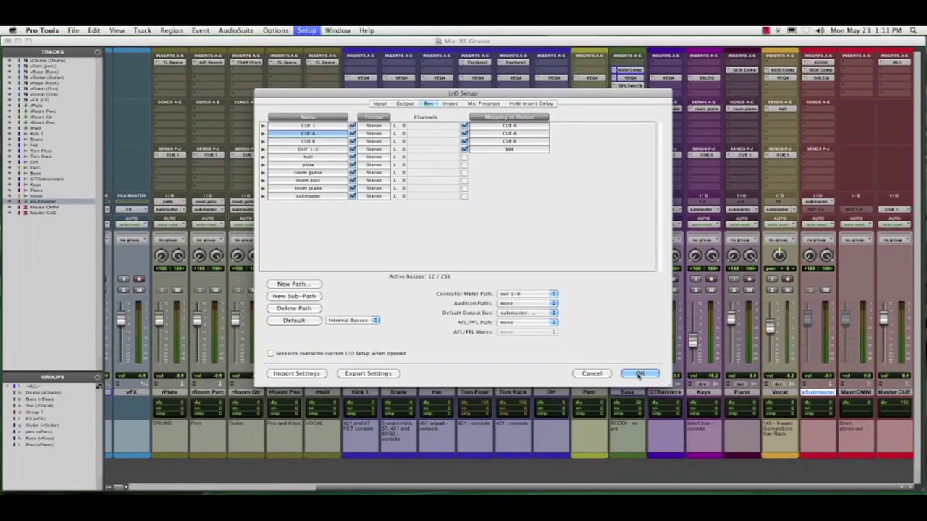
pyautogui.click(641, 373)
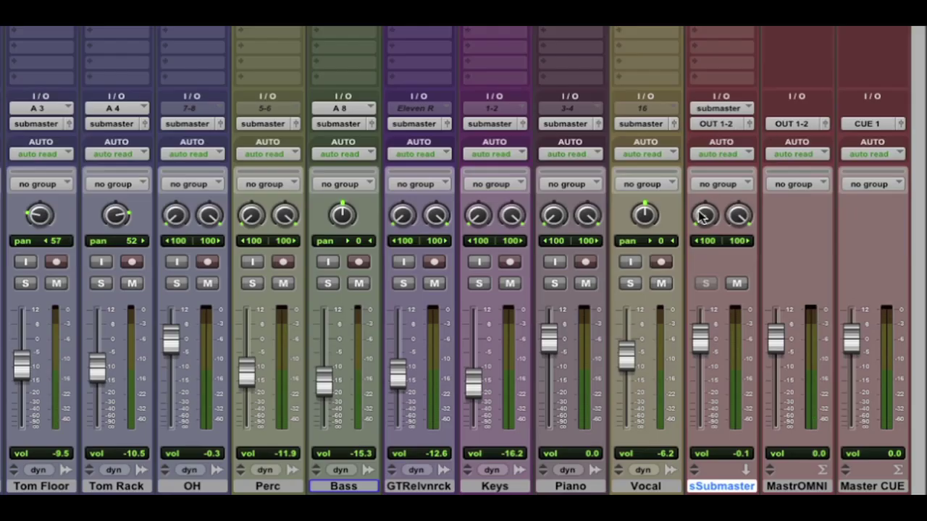
# Step: Check the sSubmaster track's output assignment and reopen the I/O Setup to its bus list
pyautogui.click(731, 124)
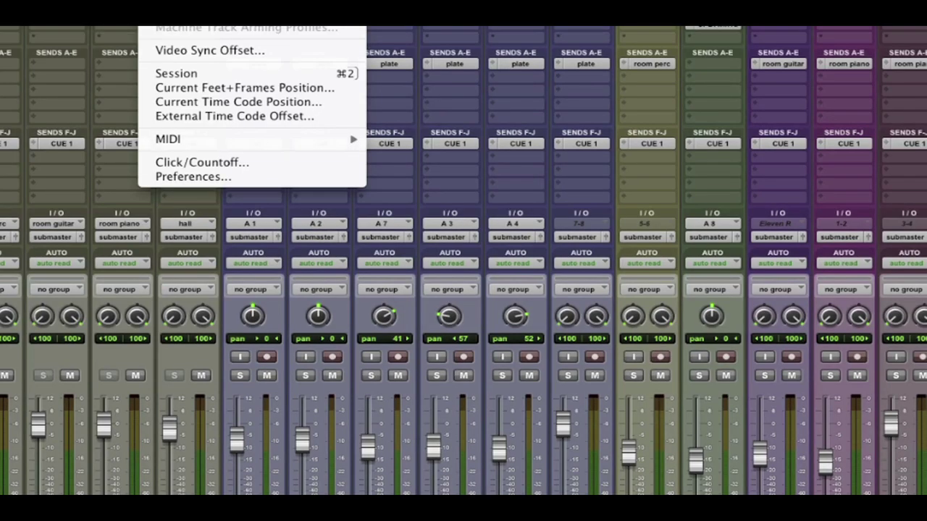
pyautogui.click(217, 29)
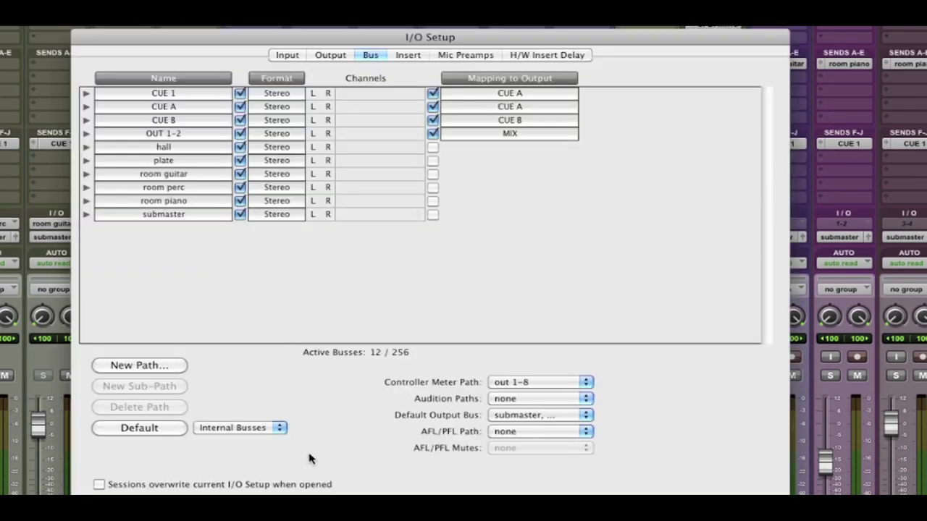